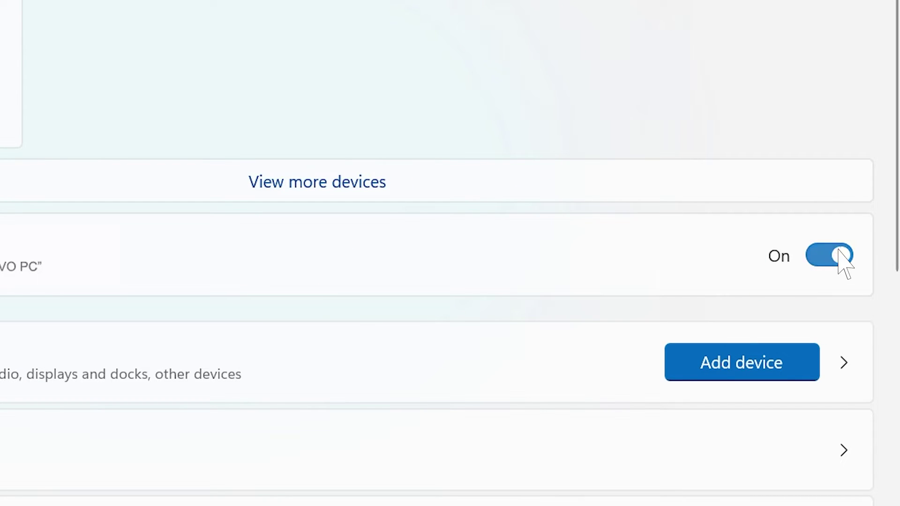
Switch Bluetooth off and back on, then bring up the Add a device window
left_click(838, 251)
left_click(838, 251)
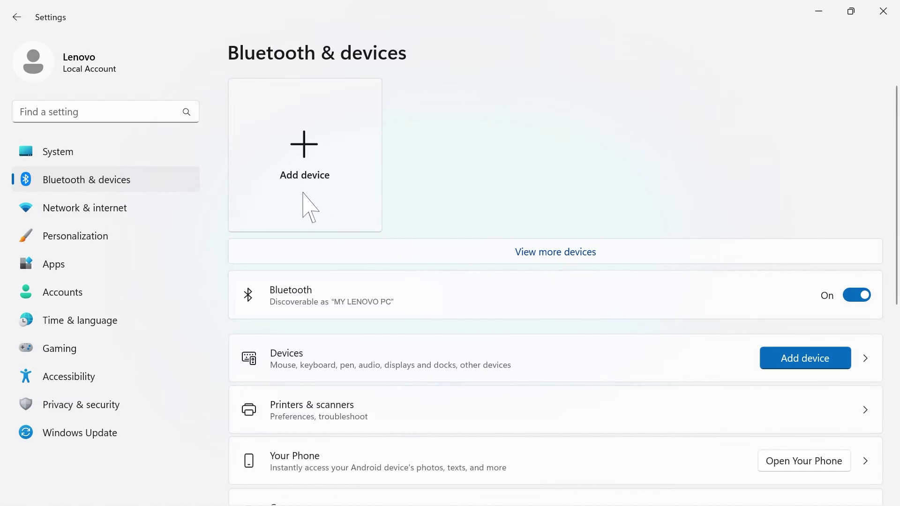
left_click(303, 193)
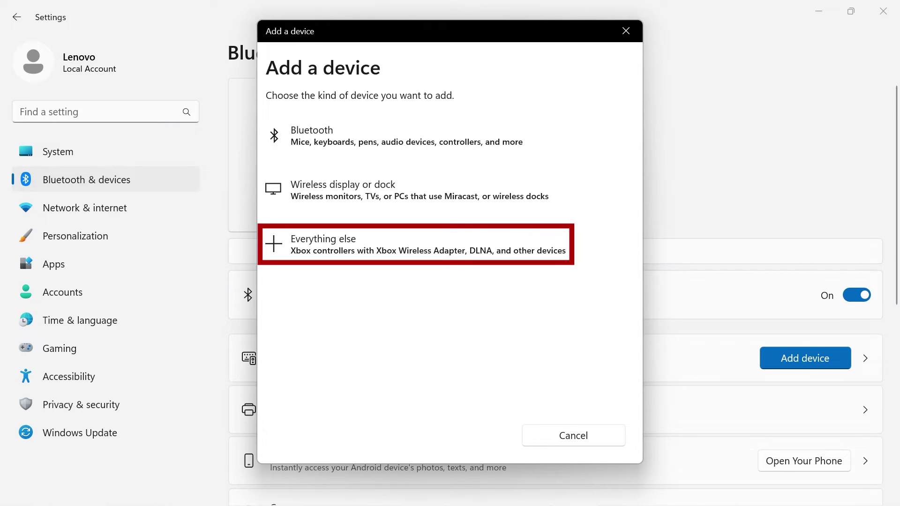
Choose Bluetooth in Add a device and select the discovered device to start pairing
left_click(327, 136)
left_click(327, 138)
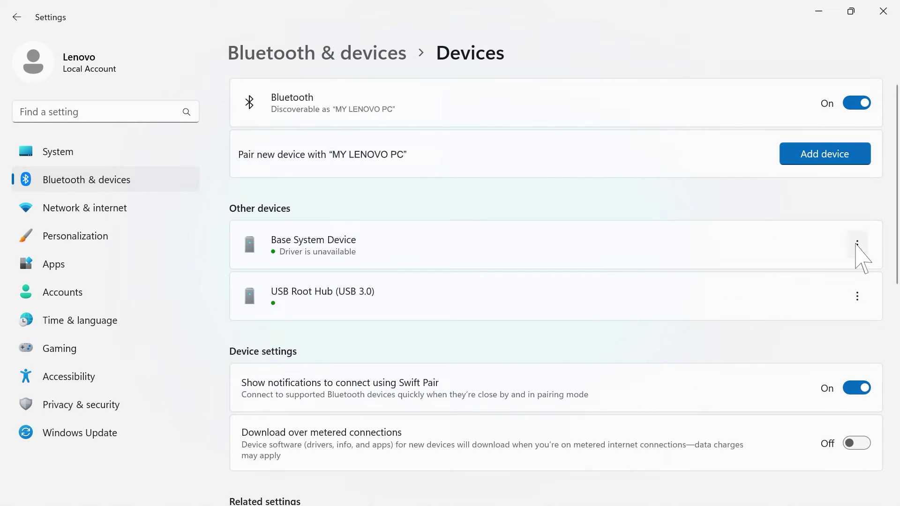
left_click(857, 245)
left_click(825, 167)
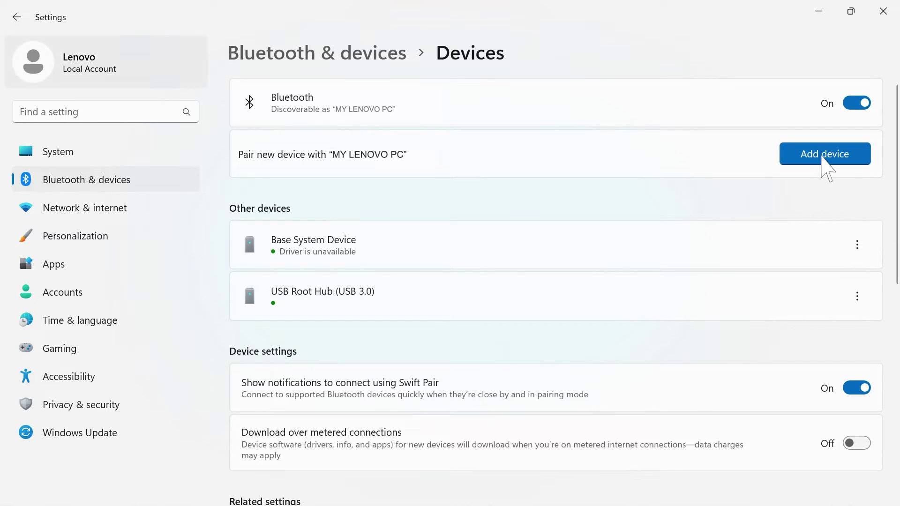
scroll(825, 168, "down", 3)
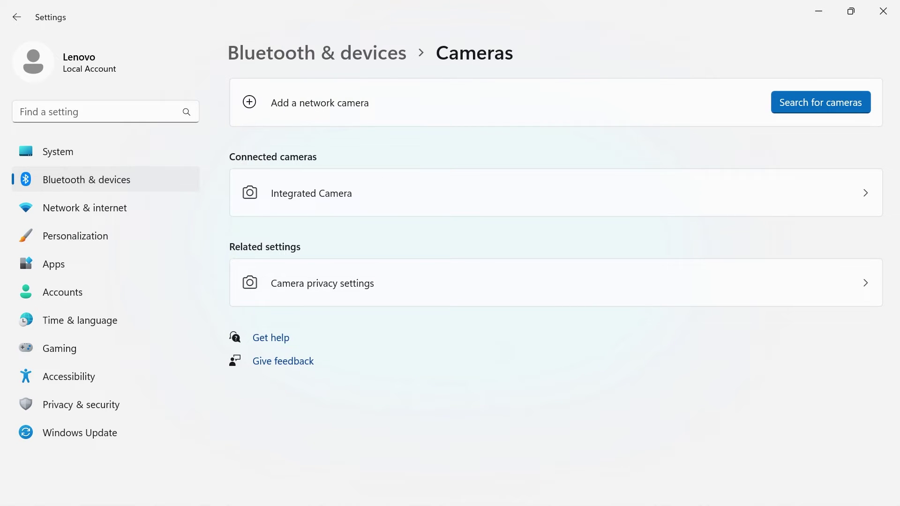
left_click(520, 193)
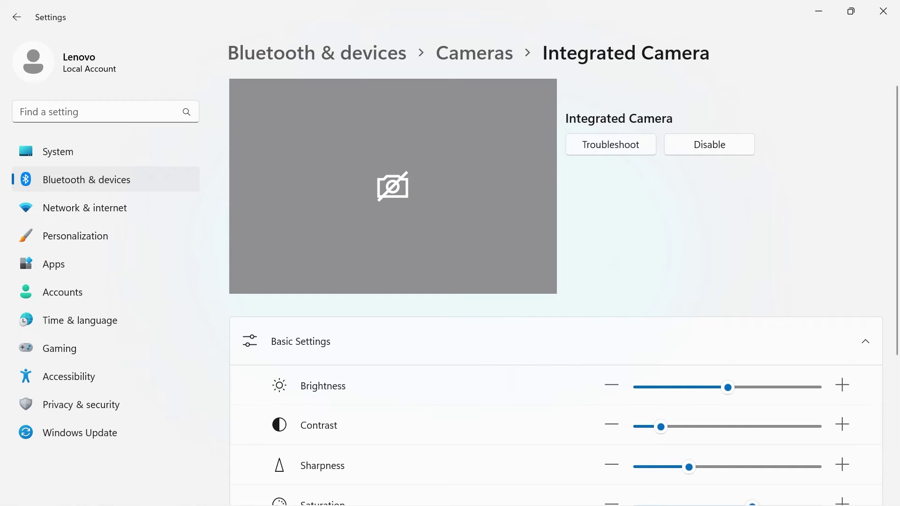
scroll(556, 295, "down", 3)
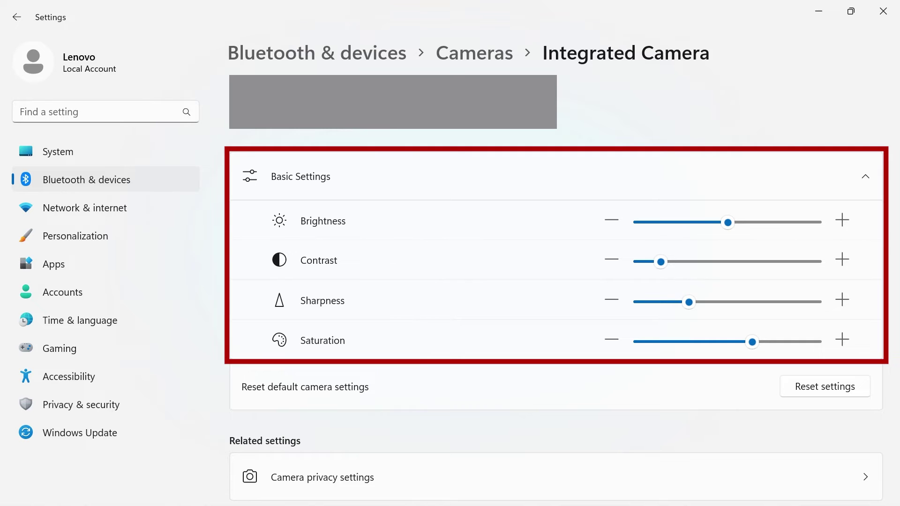
scroll(556, 296, "down", 2)
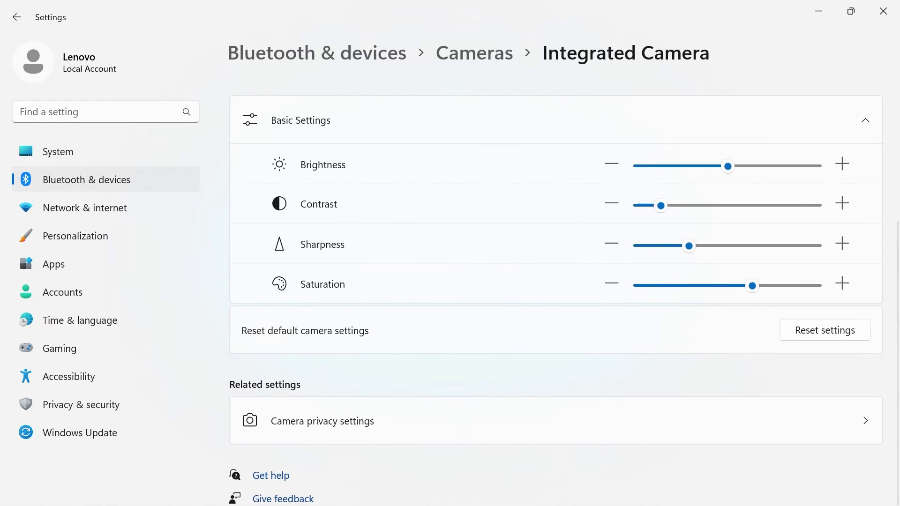
left_click(555, 420)
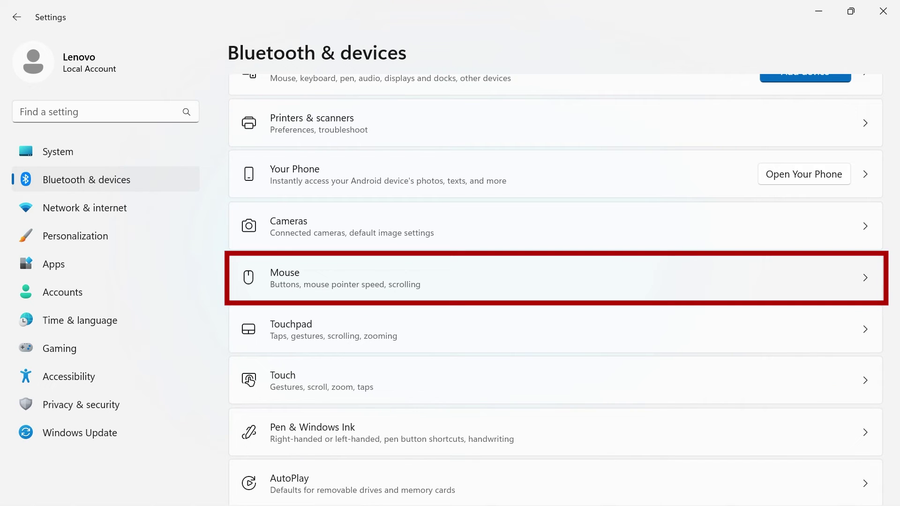
On the Mouse page, keep Left as primary button and raise pointer speed
left_click(422, 278)
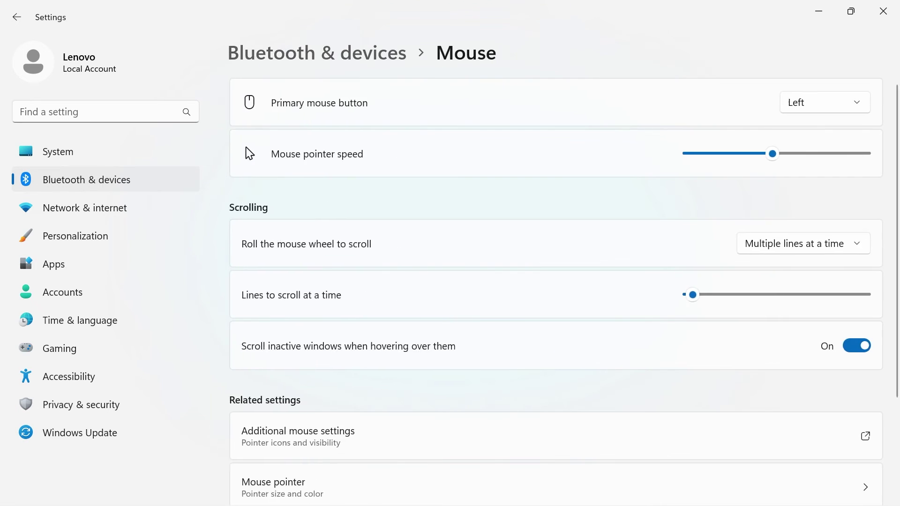
left_click(835, 103)
left_click(783, 145)
mouse_move(773, 153)
left_mouse_down()
mouse_move(810, 154)
mouse_move(773, 154)
left_mouse_up()
Make the wheel scroll multiple lines at a time, 4 lines each time
left_click(837, 244)
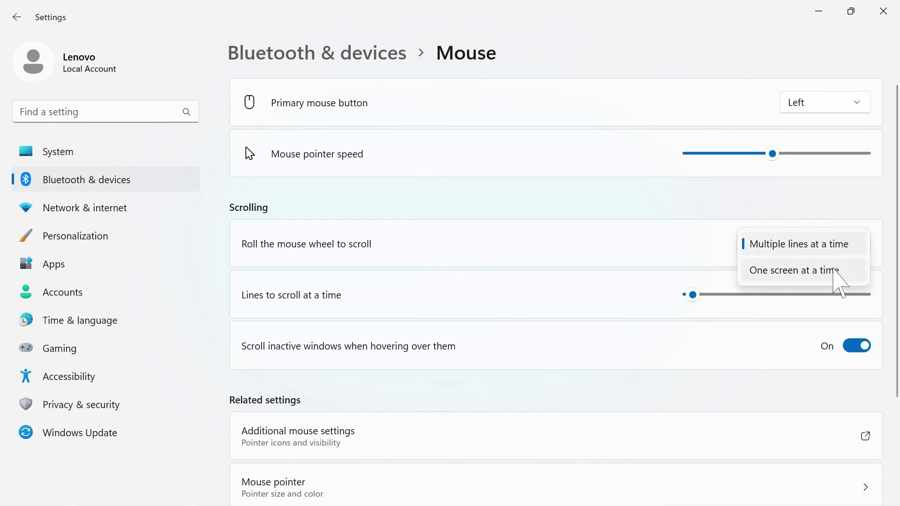
left_click(834, 271)
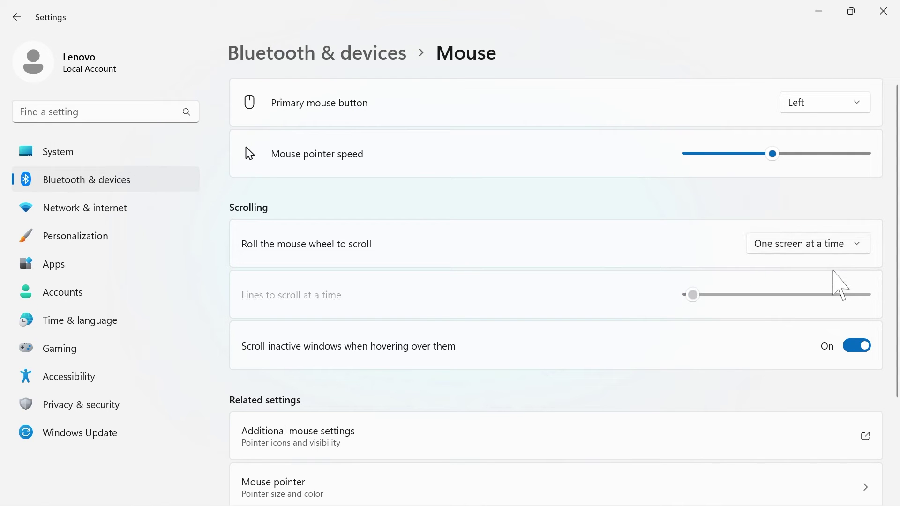
left_click(836, 246)
left_click(834, 216)
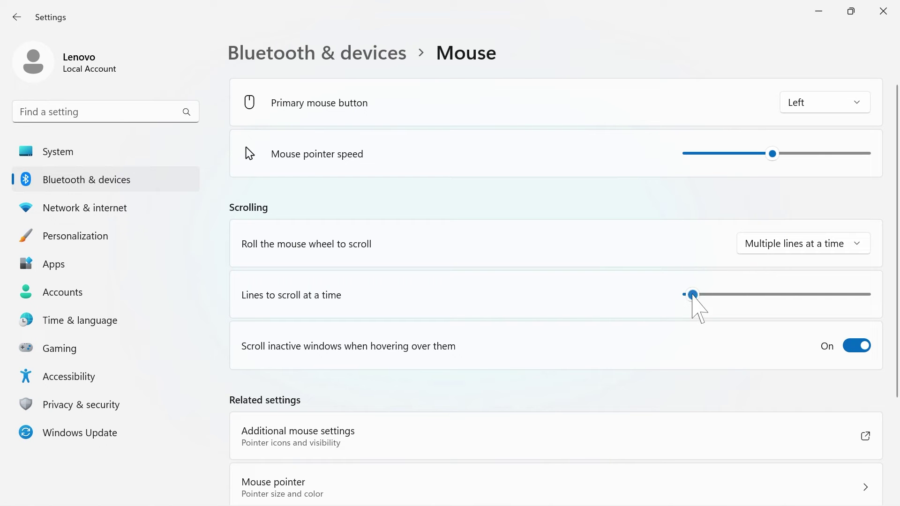
left_click(698, 295)
mouse_move(697, 296)
left_mouse_down()
mouse_move(732, 296)
mouse_move(697, 297)
left_mouse_up()
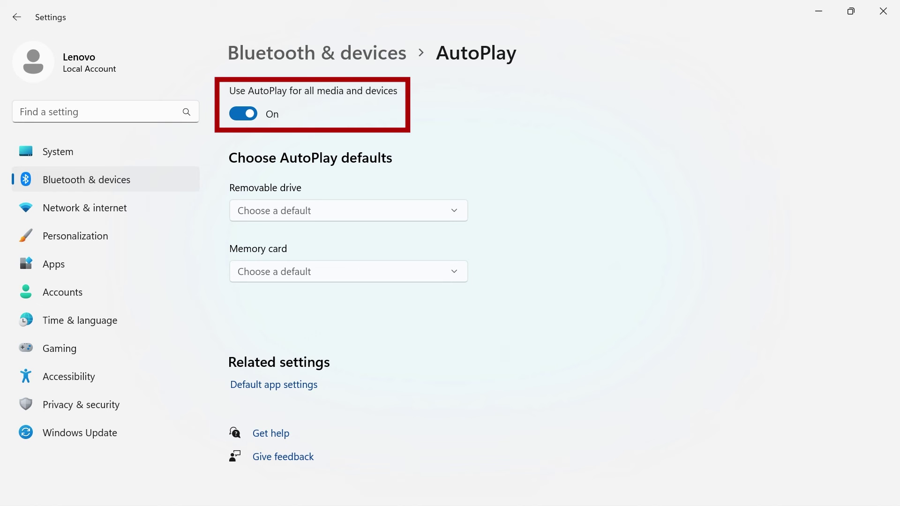
Show the default AutoPlay action choices for removable drives
left_click(349, 210)
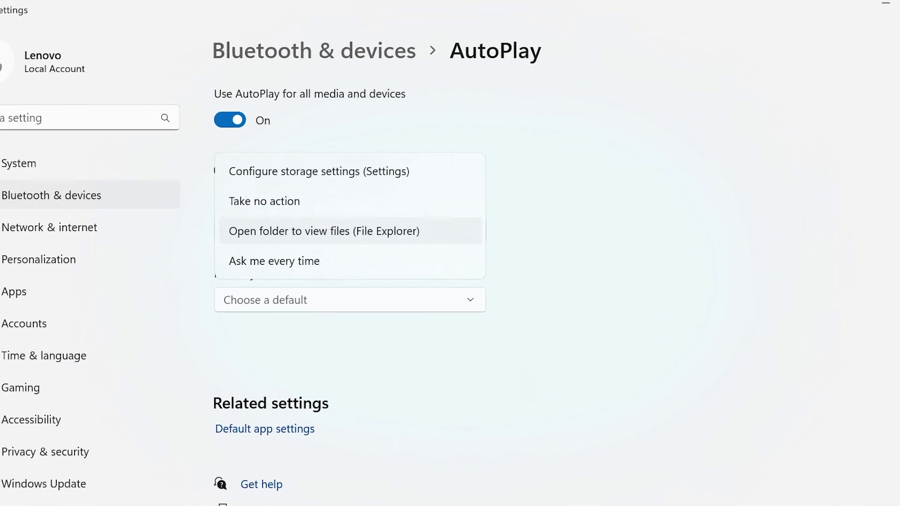